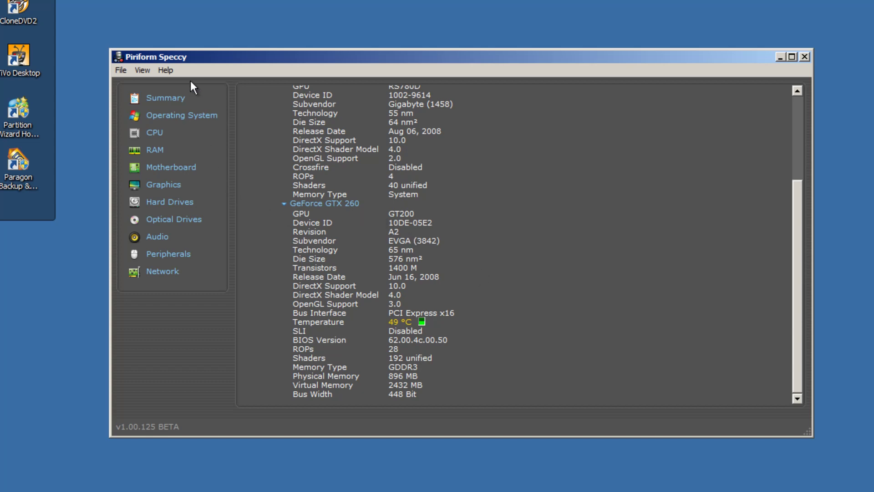
Step: Move Speccy aside and scroll Graphics to the GeForce GTX 260 details (896 MB GDDR3, 49 °C)
left_click_drag(255, 56, 230, 42)
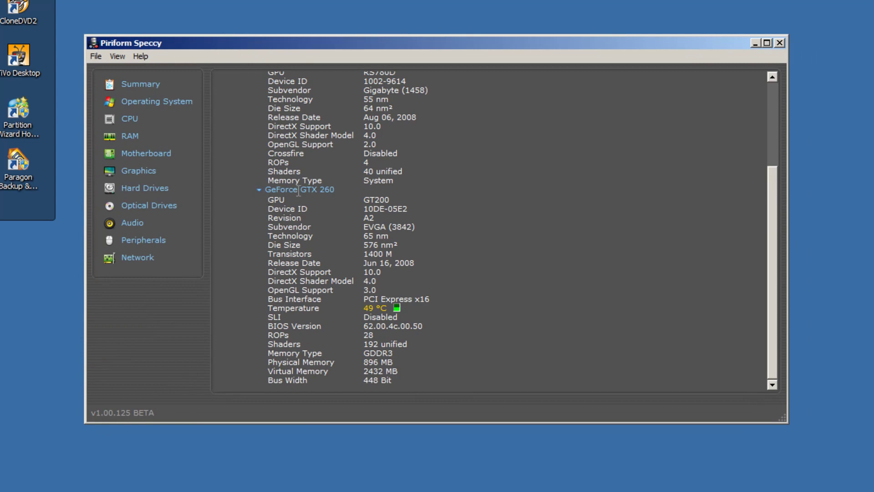
scroll(383, 226, "up", 4)
scroll(386, 226, "up", 1)
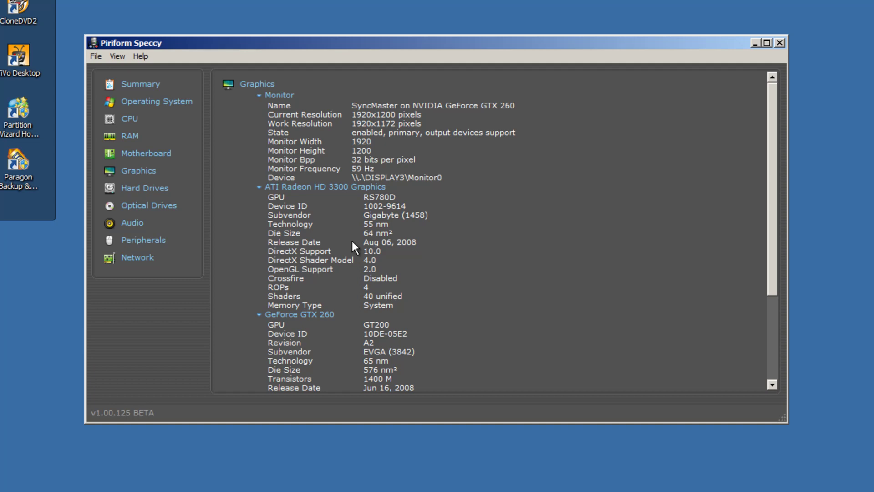
scroll(437, 255, "down", 5)
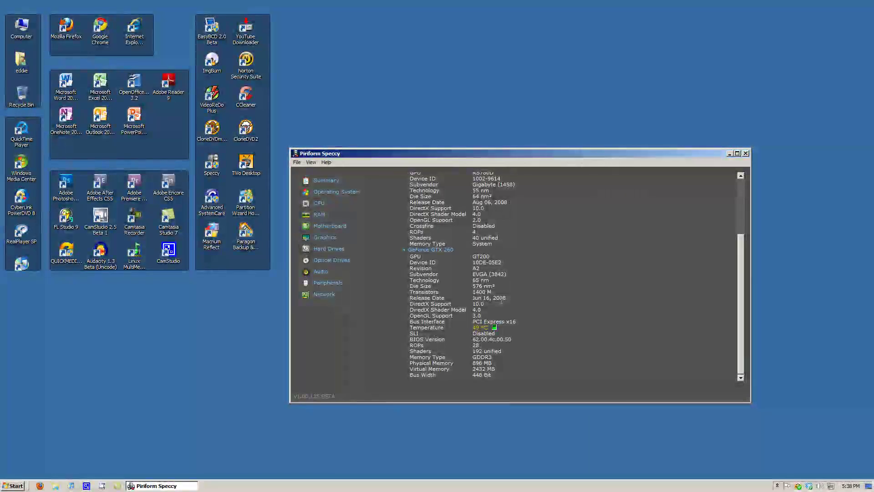
Step: Close Speccy and launch Adobe Premiere Pro CS5 from its desktop icon
left_click(746, 153)
double_click(134, 185)
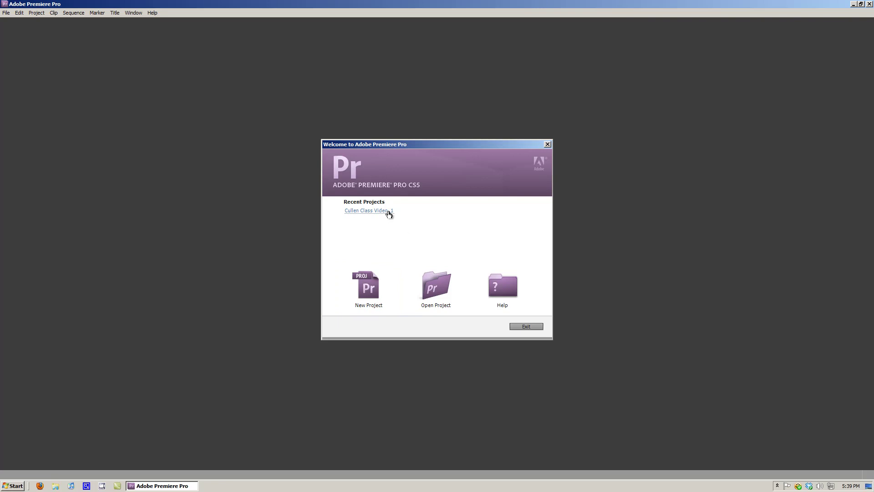
Step: Open the recent project Cullen Class Video_1, then rewind and zoom the Timed Writings timeline
left_click(388, 212)
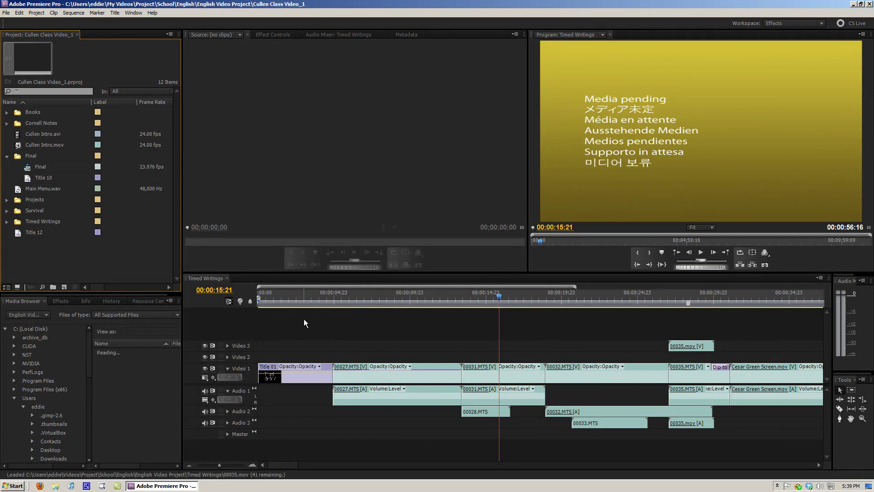
left_click_drag(499, 297, 236, 292)
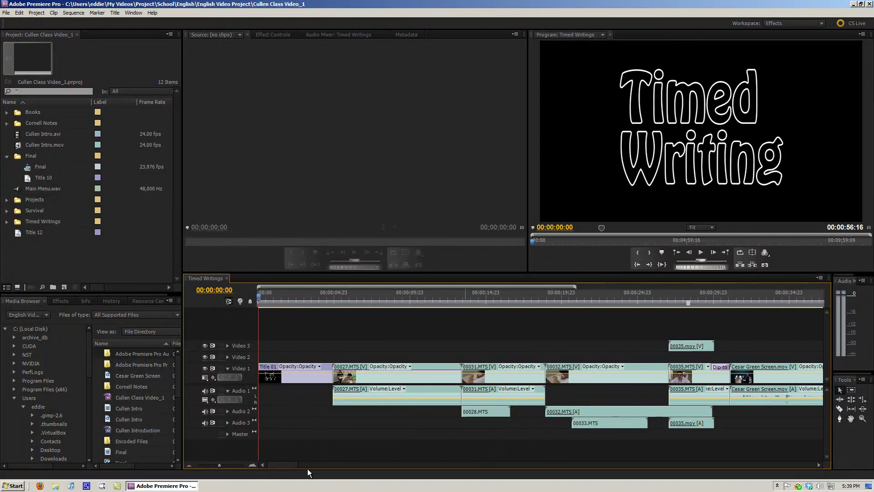
mouse_move(301, 465)
left_mouse_down()
mouse_move(327, 464)
mouse_move(286, 466)
left_mouse_up()
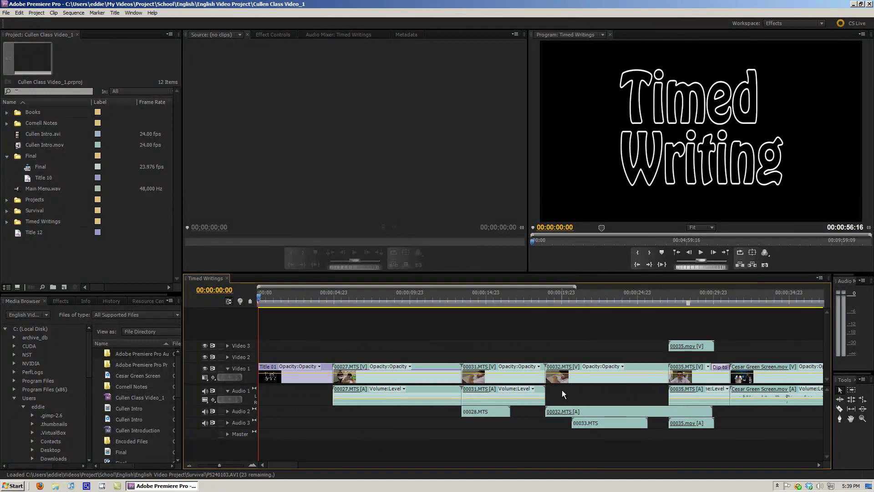
key("minus")
key("equal")
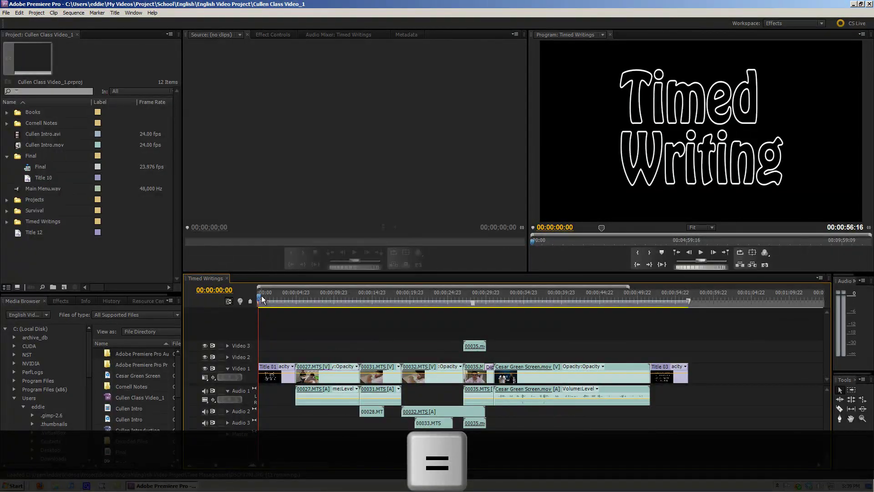
left_click_drag(263, 301, 289, 304)
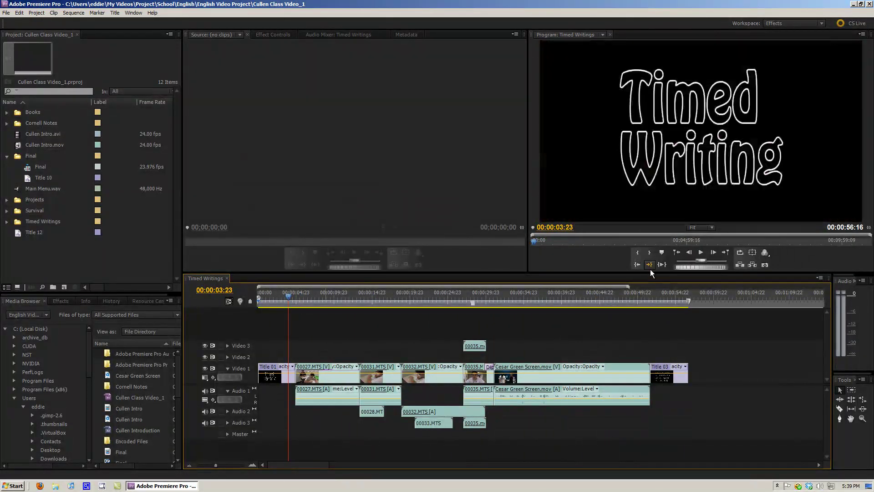
right_click(724, 171)
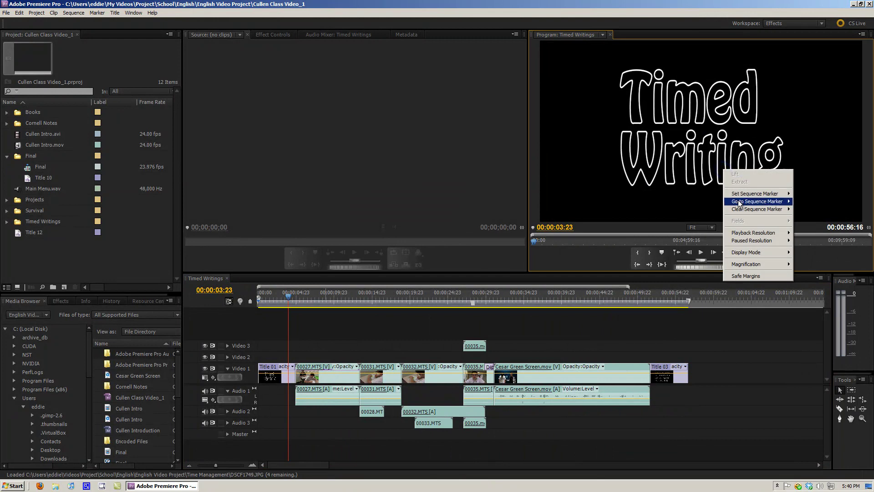
mouse_move(747, 232)
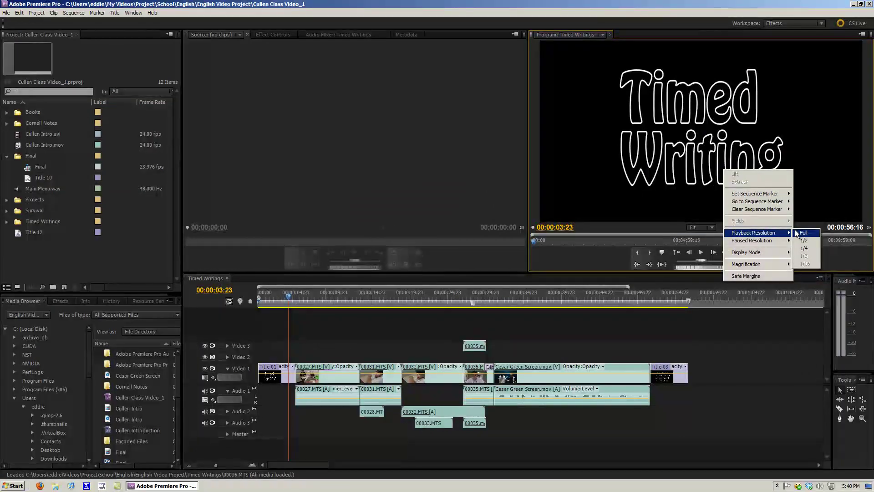
left_click(567, 261)
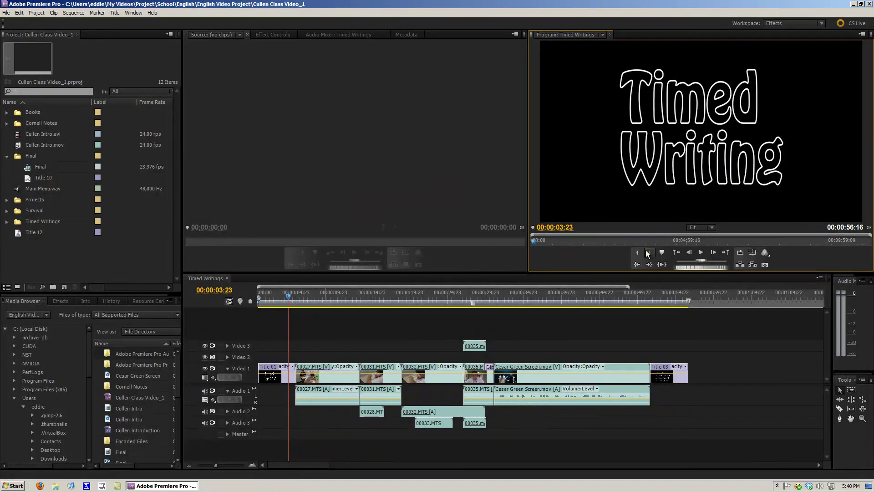
key("grave")
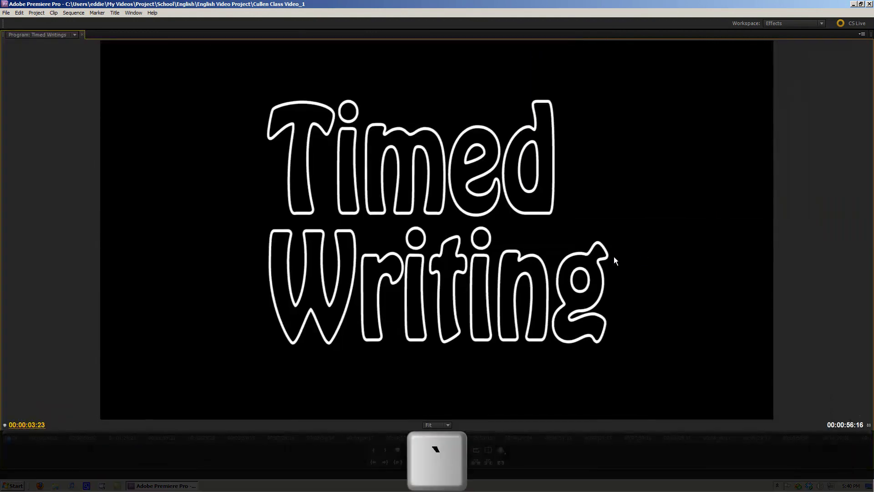
key("space")
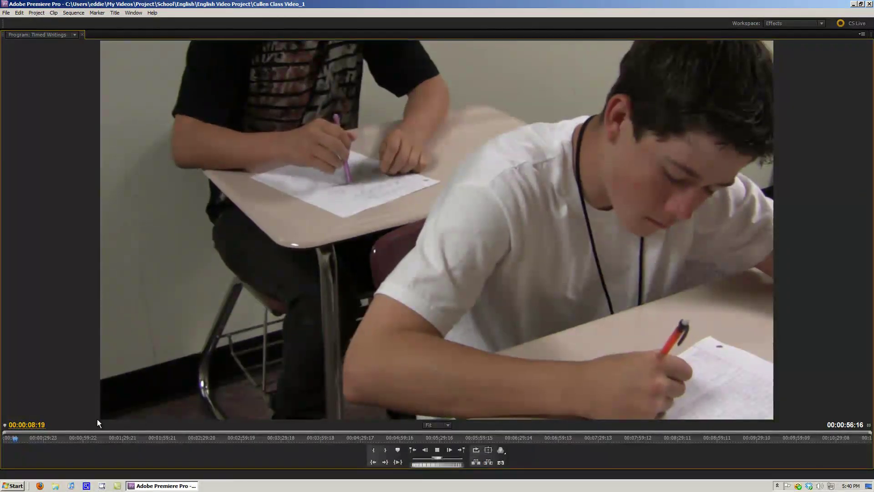
key("space")
key("Down")
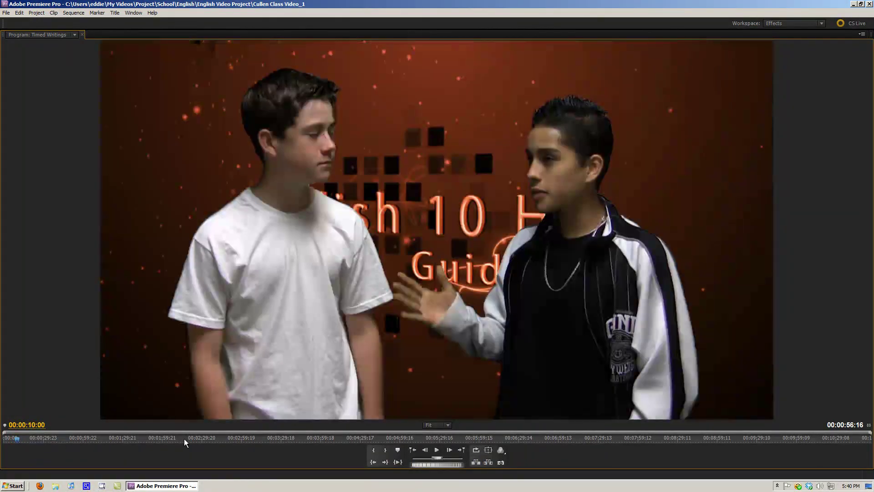
left_click_drag(17, 439, 346, 443)
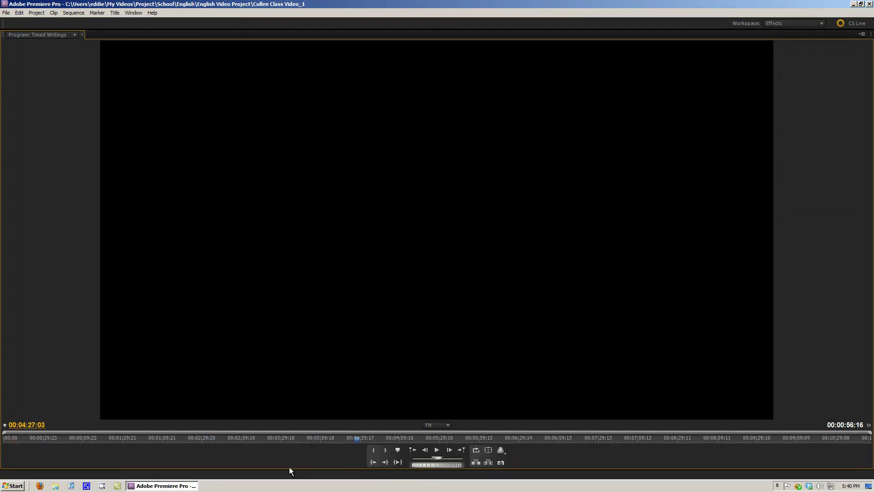
key("space")
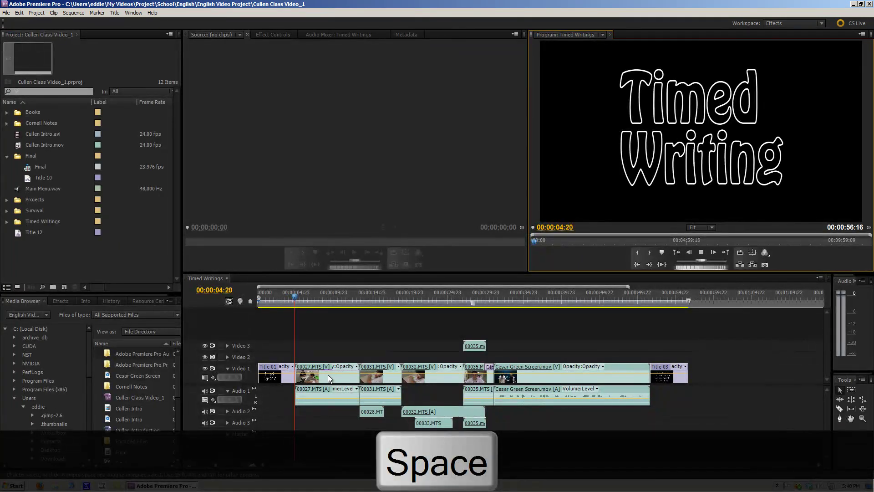
left_click_drag(360, 301, 449, 302)
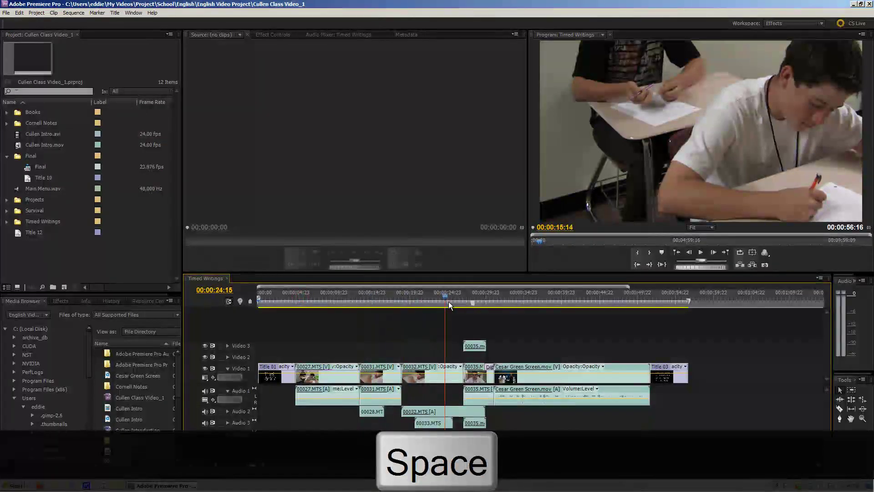
key("space")
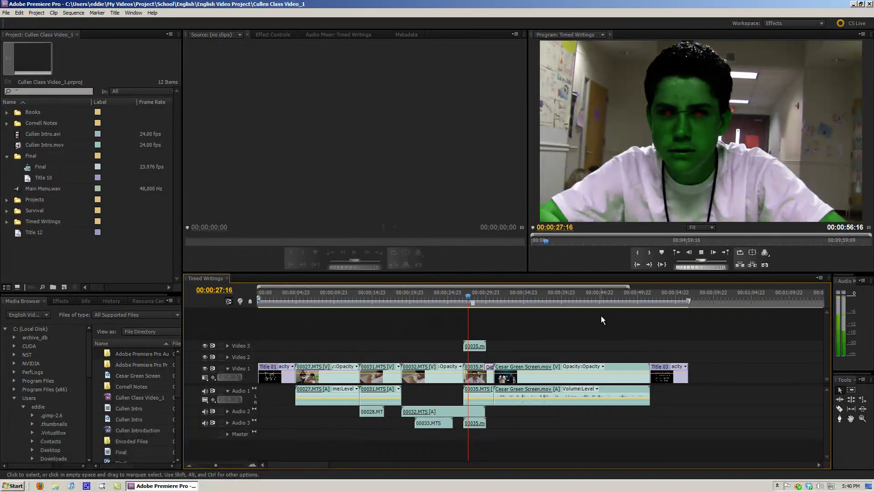
key("space")
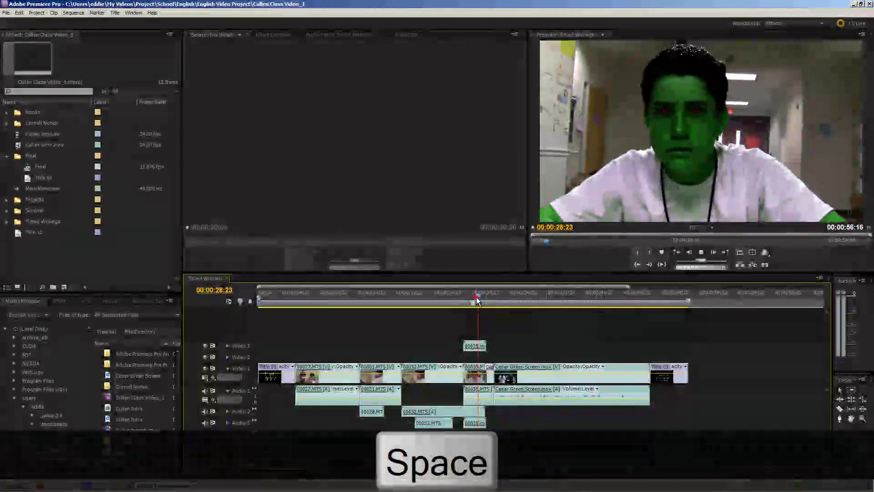
mouse_move(468, 296)
left_mouse_down()
mouse_move(492, 299)
mouse_move(473, 299)
left_mouse_up()
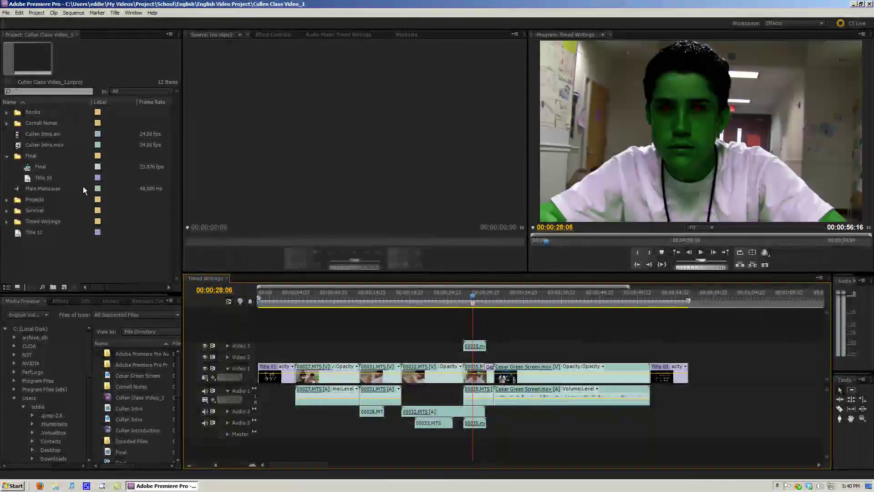
Step: Set the project renderer to Mercury Playback Engine Software Only and delete the rendered previews
left_click(37, 13)
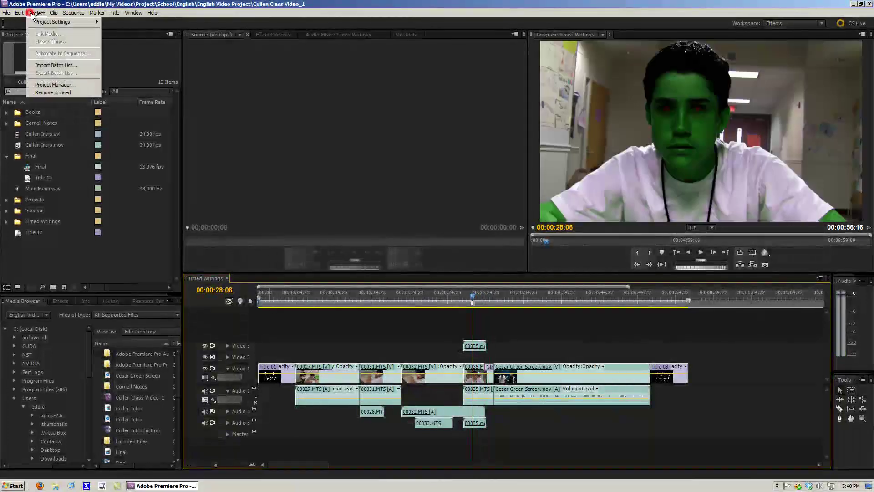
mouse_move(46, 22)
left_click(115, 22)
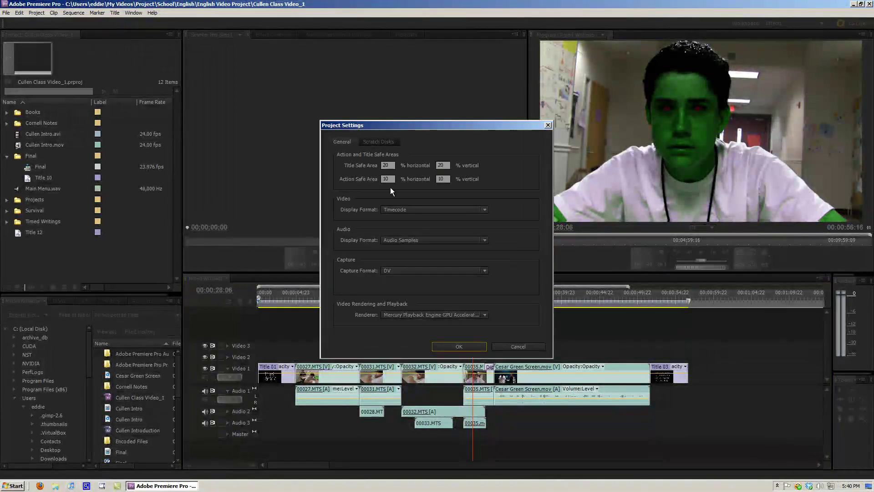
left_click(438, 314)
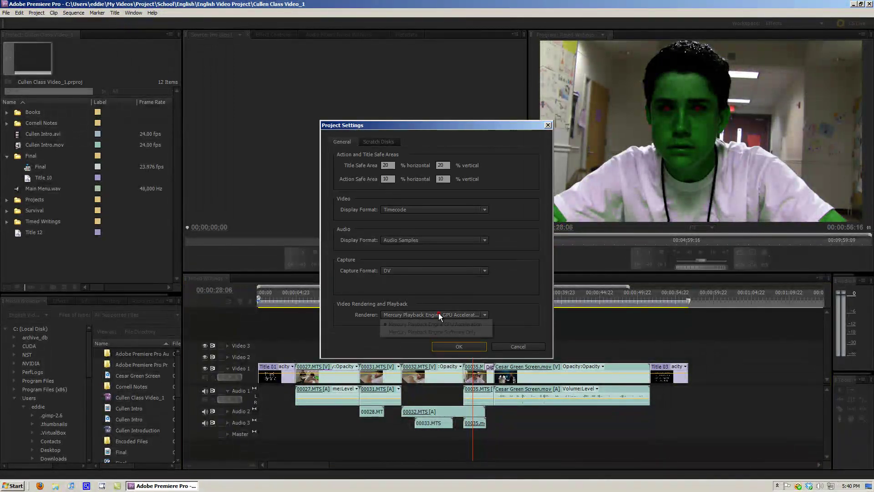
left_click(455, 332)
left_click(456, 346)
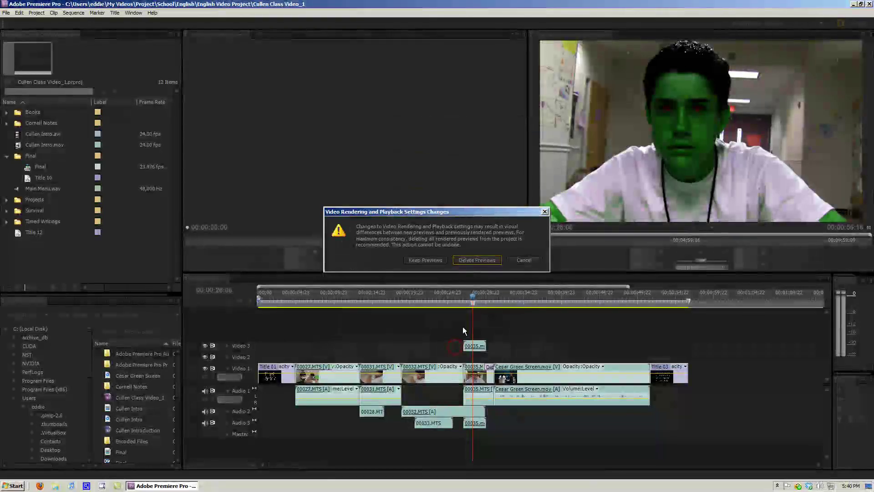
left_click(472, 260)
left_click_drag(480, 297, 554, 321)
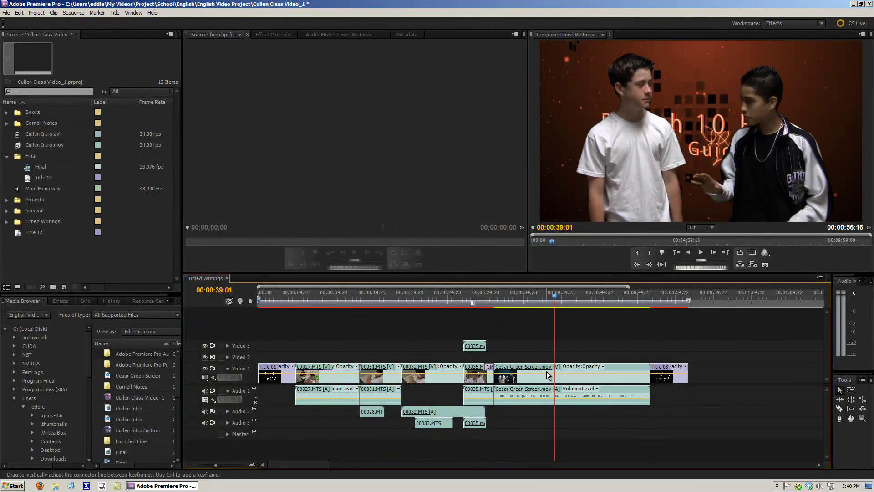
Step: Play the Timed Writings sequence from the start with software rendering, stopping at 00:00:09:17
left_click_drag(554, 297, 259, 296)
left_click(700, 252)
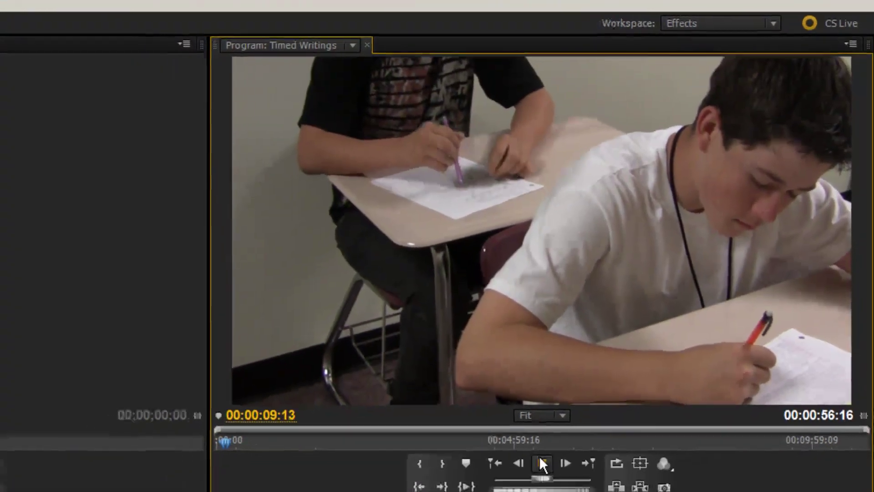
left_click(523, 488)
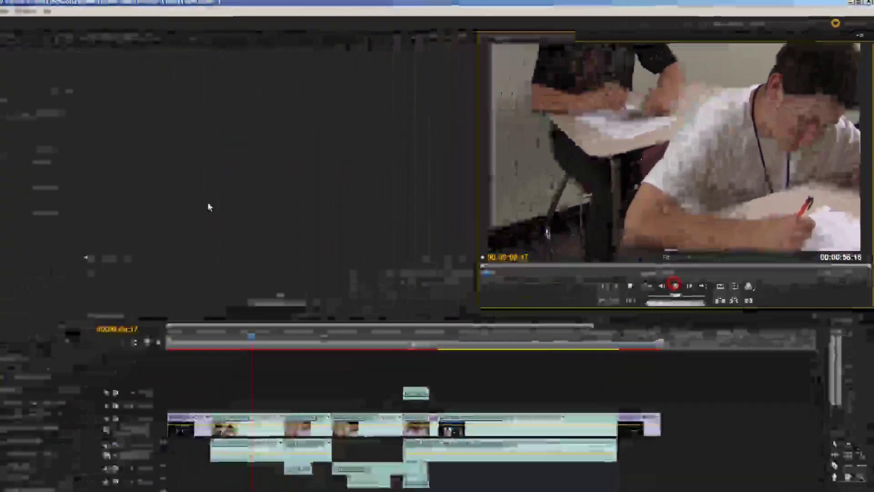
left_click(36, 12)
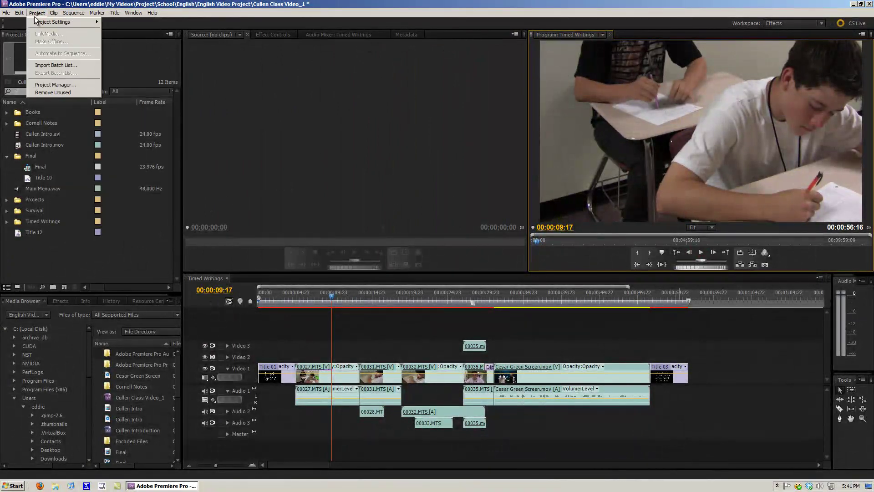
Step: Switch the renderer back to Mercury Playback Engine GPU Acceleration and delete the rendered previews
mouse_move(69, 22)
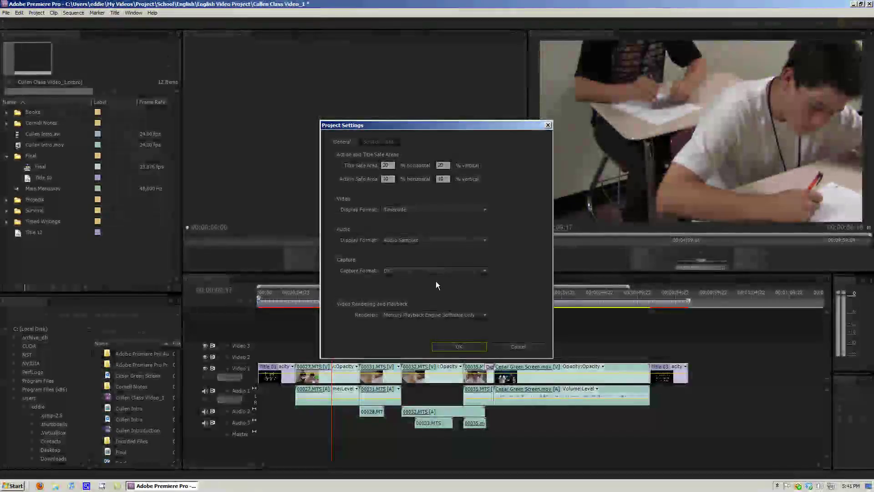
left_click(438, 314)
left_click(439, 325)
left_click(455, 344)
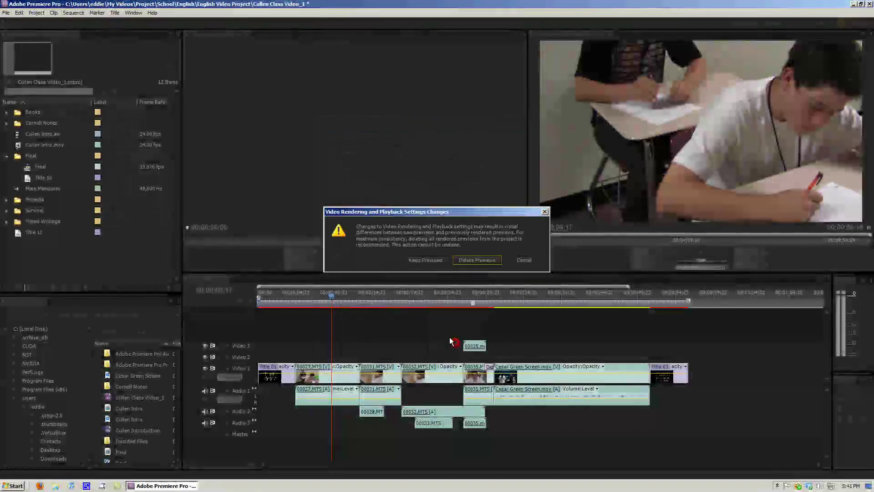
left_click(435, 264)
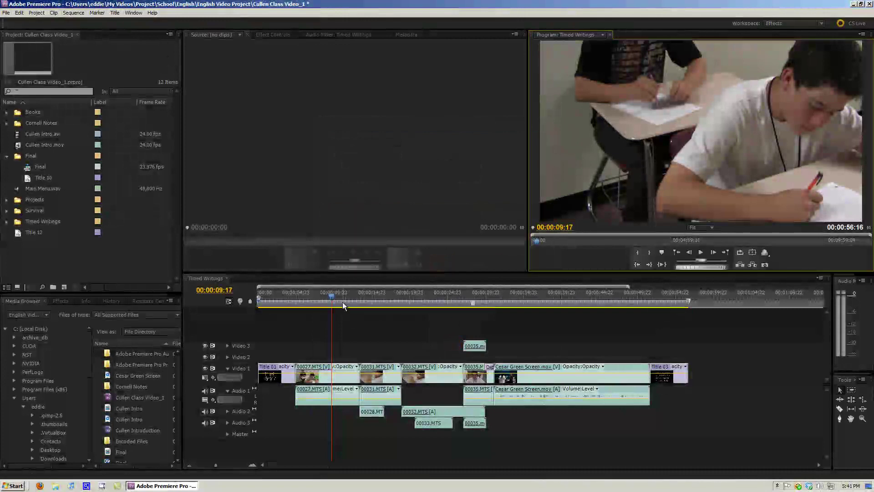
left_click_drag(343, 302, 633, 301)
Step: Rewind the playhead, collapse the Final folder and expand the Timed Writings bin
left_click(272, 302)
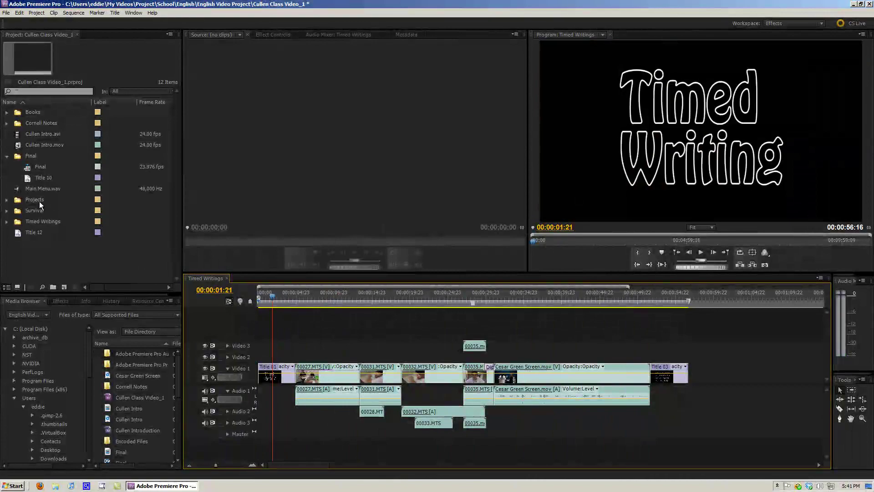
left_click(8, 156)
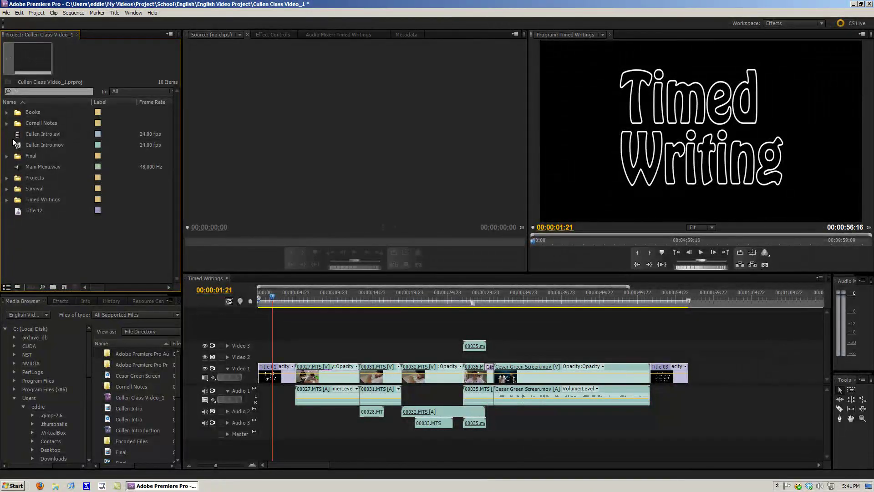
left_click(7, 200)
left_click_drag(174, 189, 176, 237)
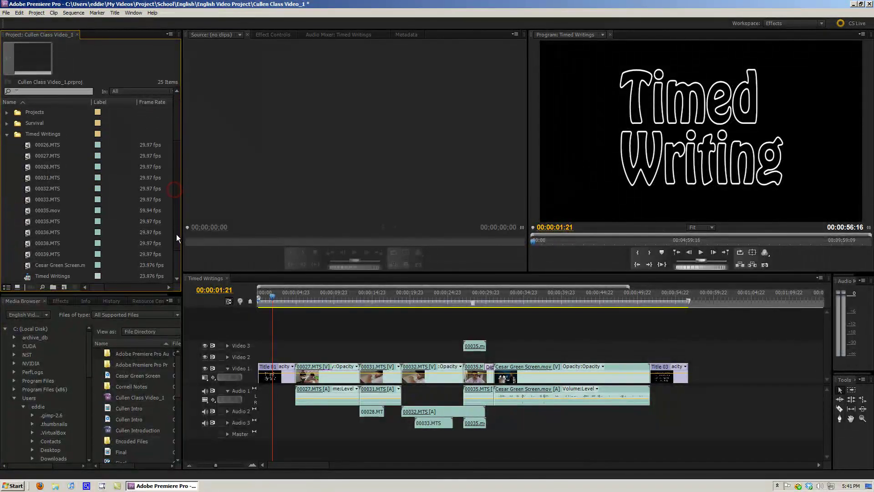
Step: Append 00028.MTS and 00038.MTS after 00035.mov in its sequence, then close Timed Writings
left_click(27, 211)
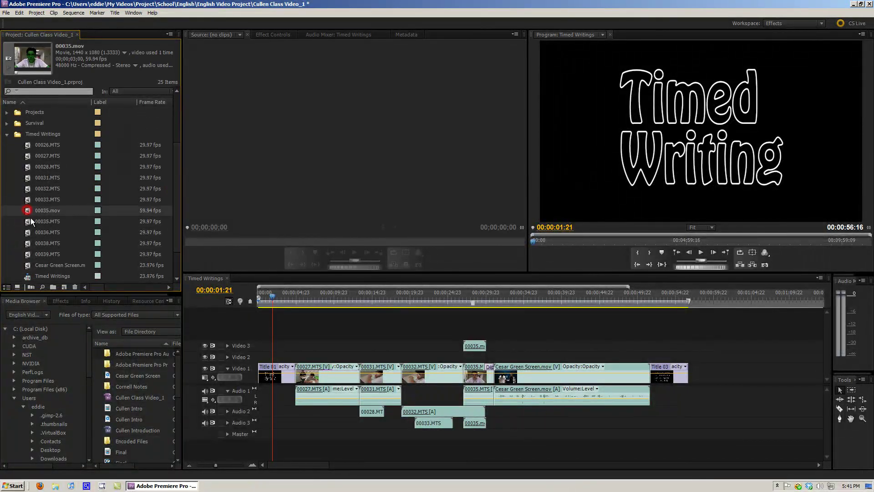
scroll(56, 274, "down", 1)
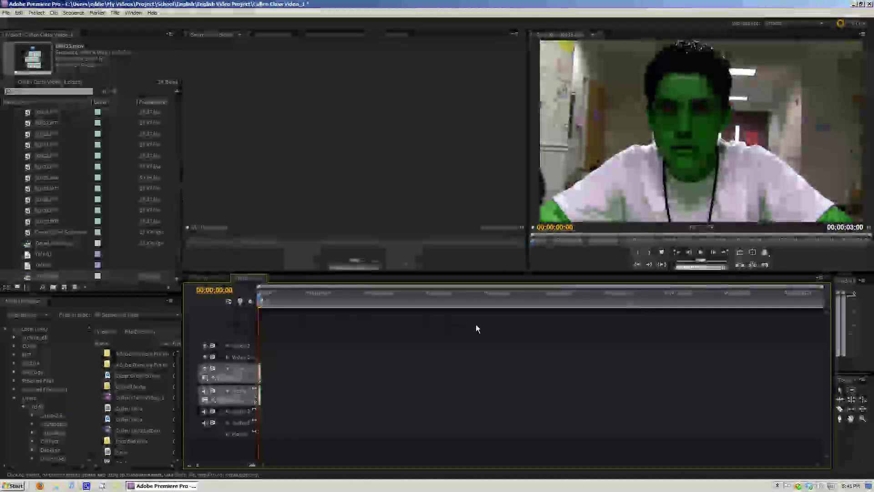
key("=")
key("=")
key("=")
key("=")
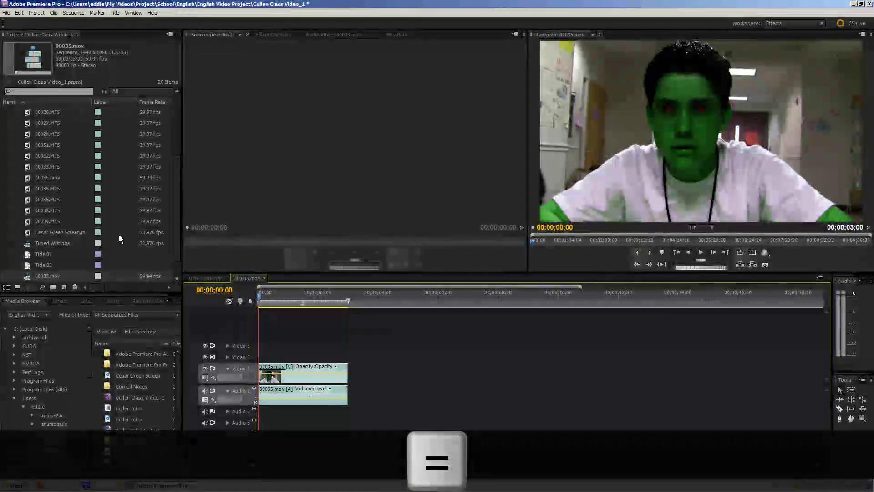
scroll(177, 201, "up", 3)
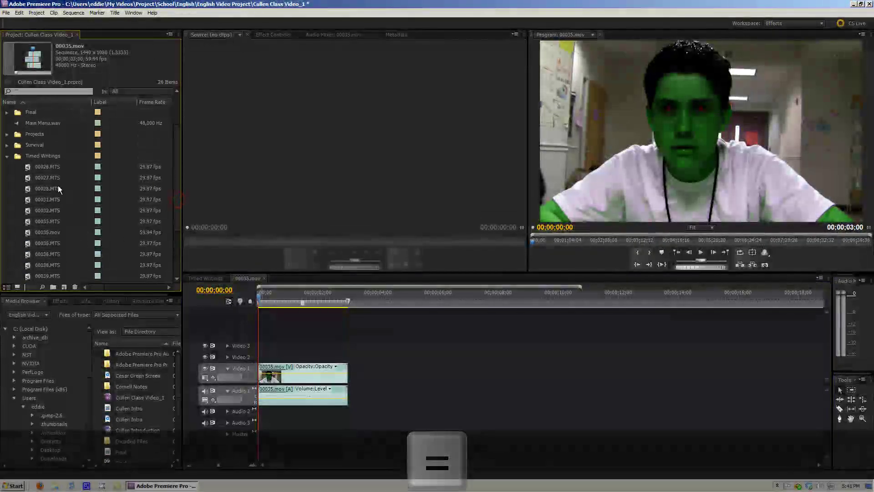
left_click(28, 191)
left_click_drag(28, 190, 337, 370)
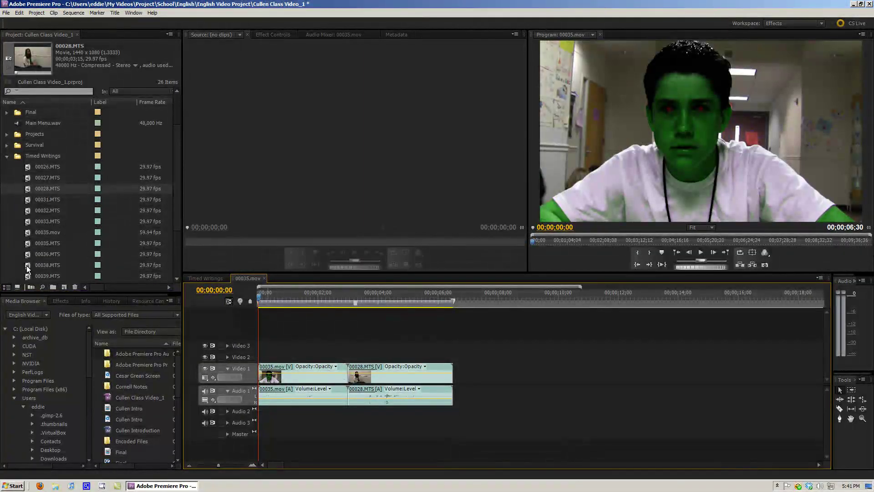
left_click_drag(28, 265, 464, 378)
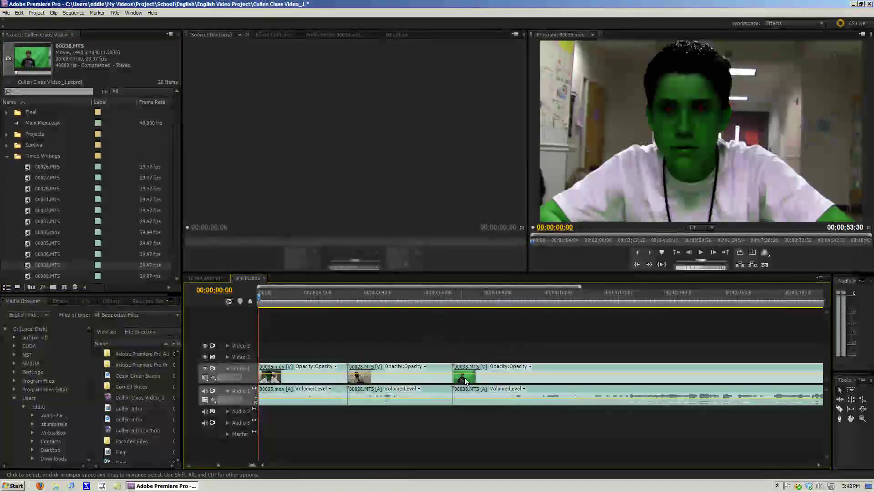
left_click_drag(283, 466, 312, 468)
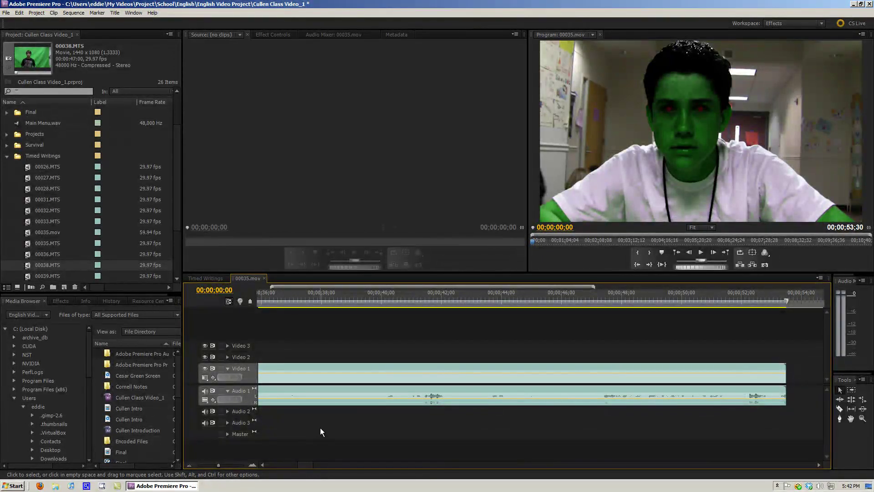
key("minus")
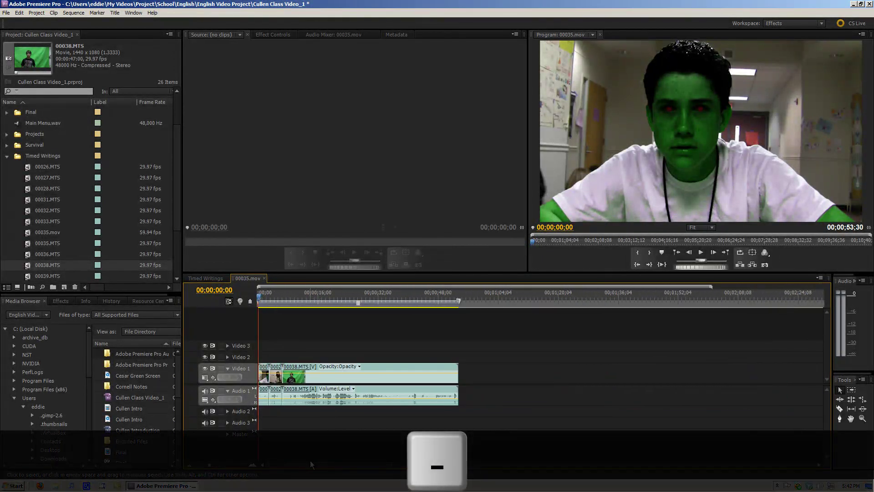
left_click(226, 279)
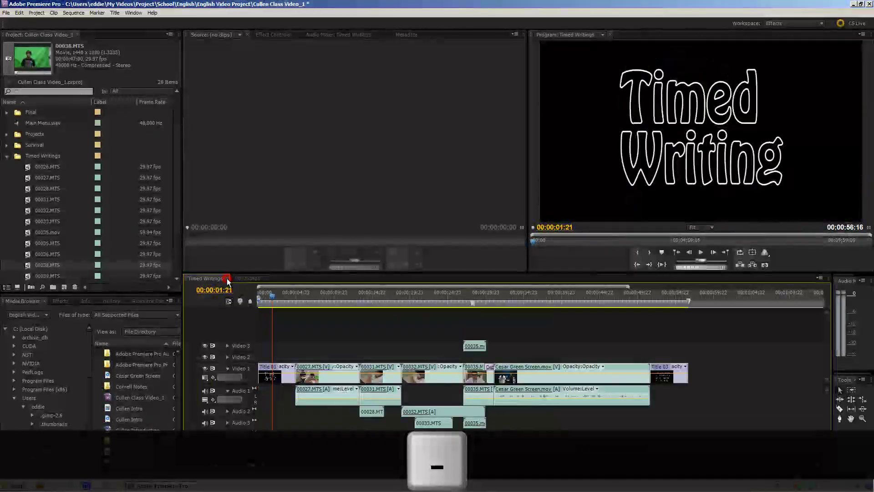
left_click(226, 278)
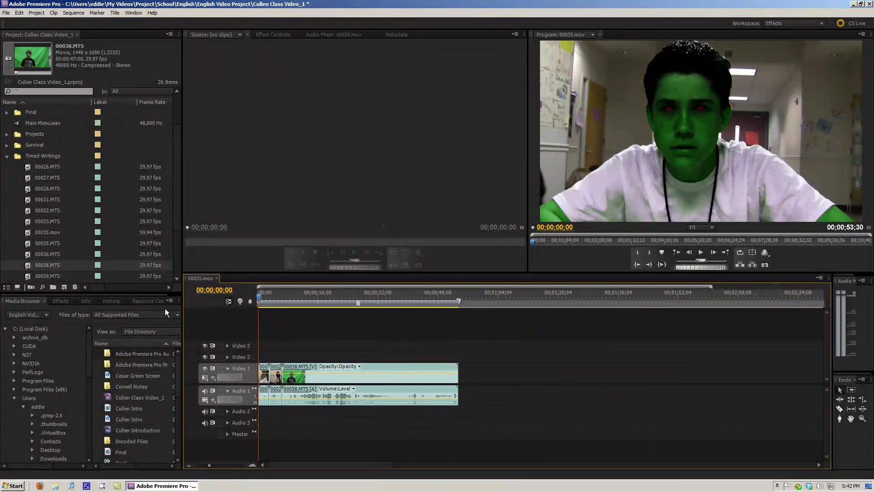
Step: Set Export Media to Match Sequence Settings, outputting 00035.mpeg at 1440x1080, 59.94 fps
left_click(6, 12)
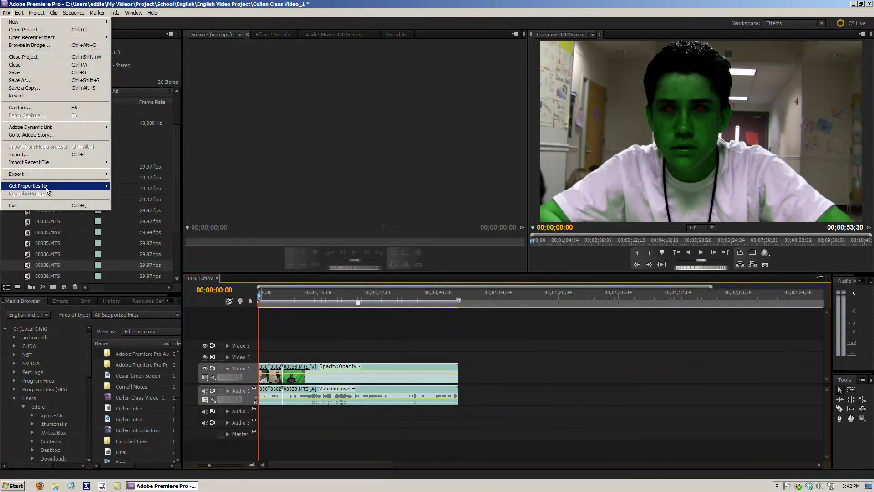
mouse_move(54, 174)
left_click(148, 176)
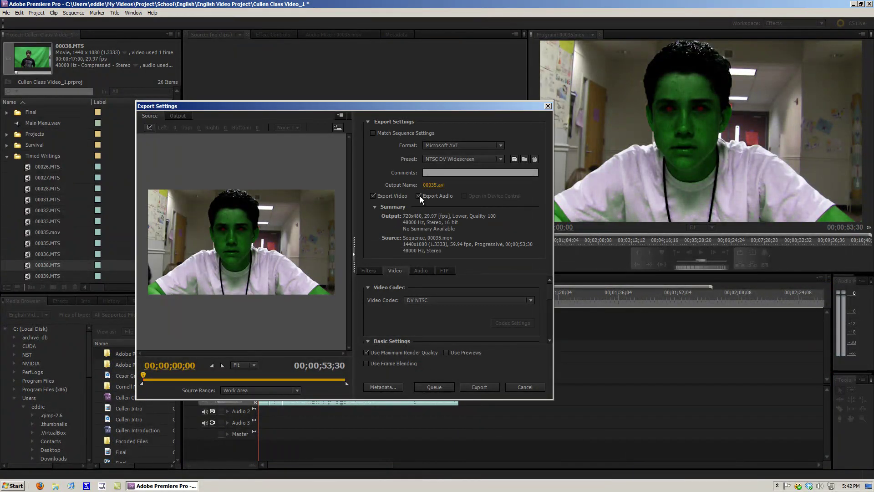
left_click(468, 149)
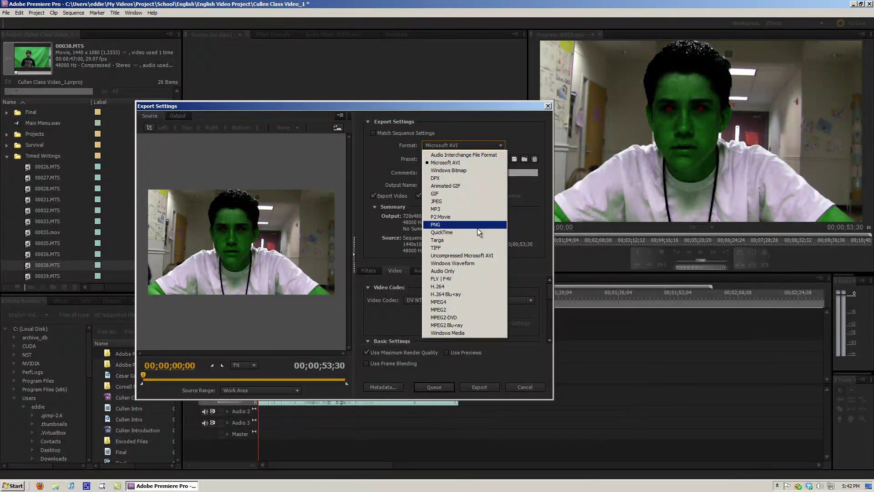
left_click(474, 286)
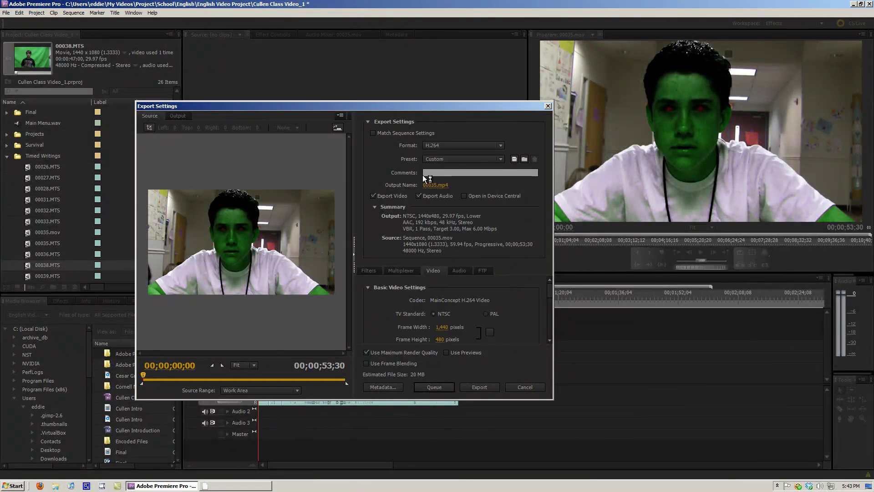
left_click(409, 132)
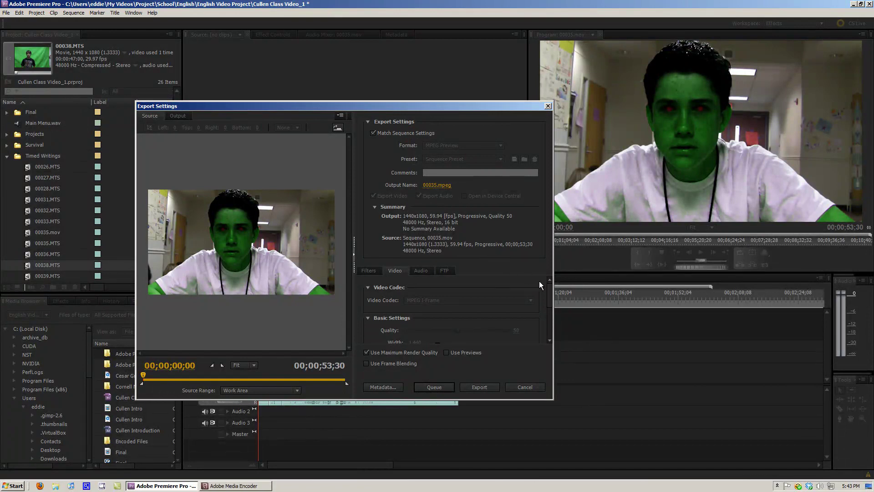
mouse_move(548, 288)
left_mouse_down()
mouse_move(550, 316)
mouse_move(537, 278)
left_mouse_up()
left_click(237, 485)
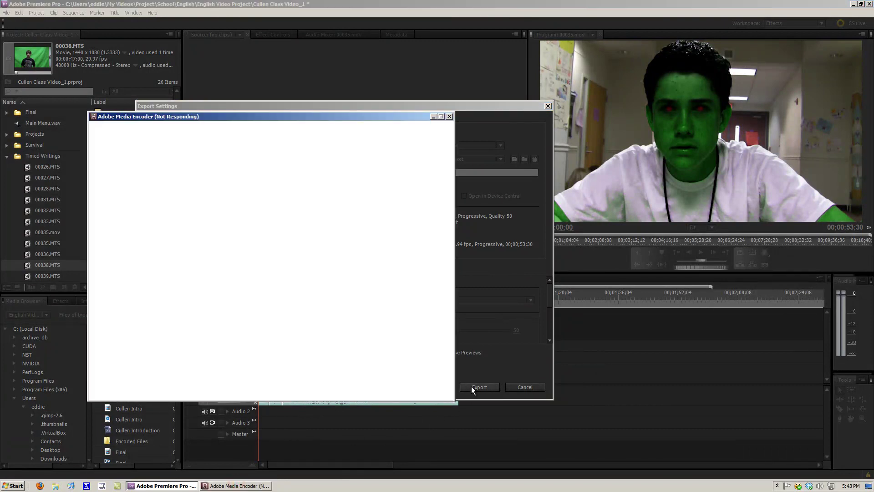
left_click(449, 116)
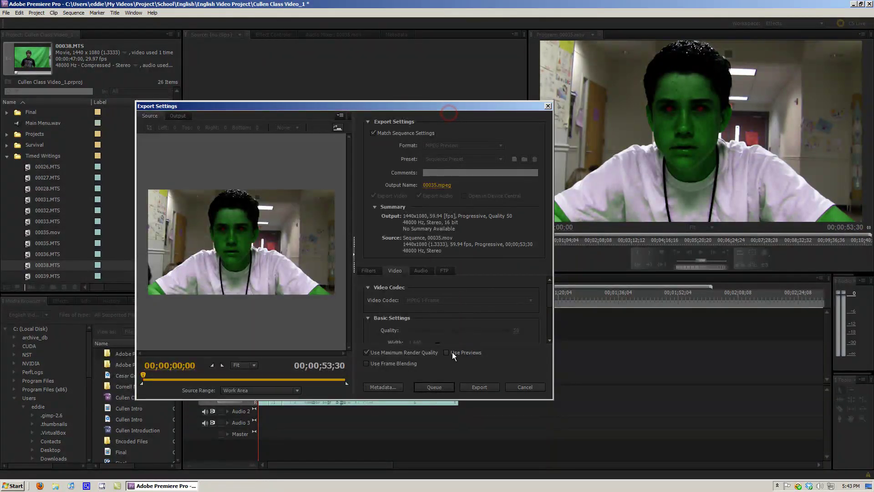
Step: Export the 00035.mov sequence to 00035.mpeg and wait for encoding to finish
left_click(474, 386)
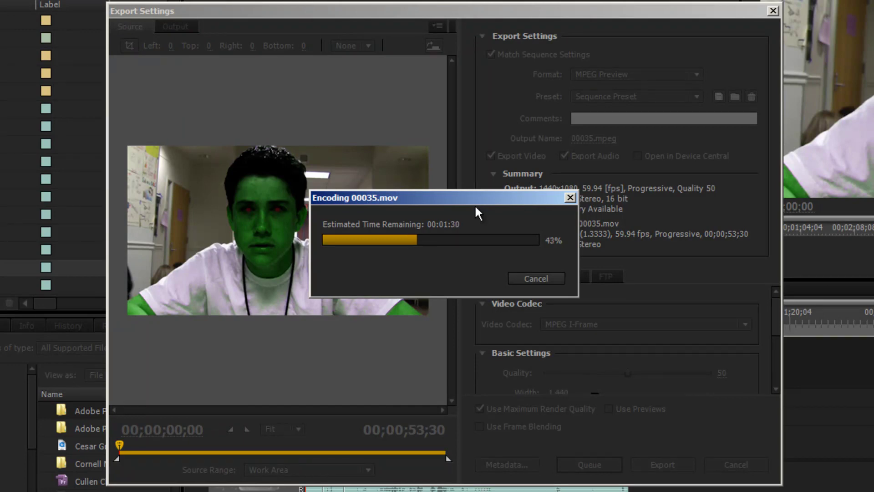
left_click_drag(479, 201, 548, 279)
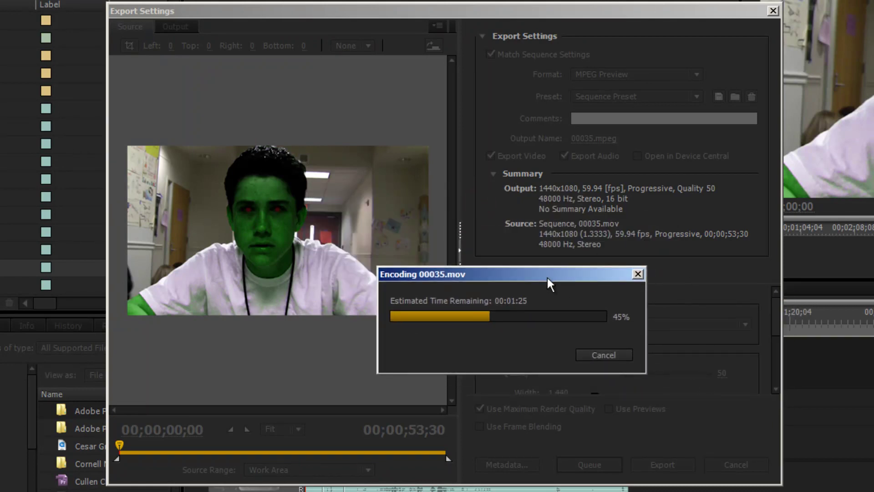
left_click_drag(547, 276, 489, 232)
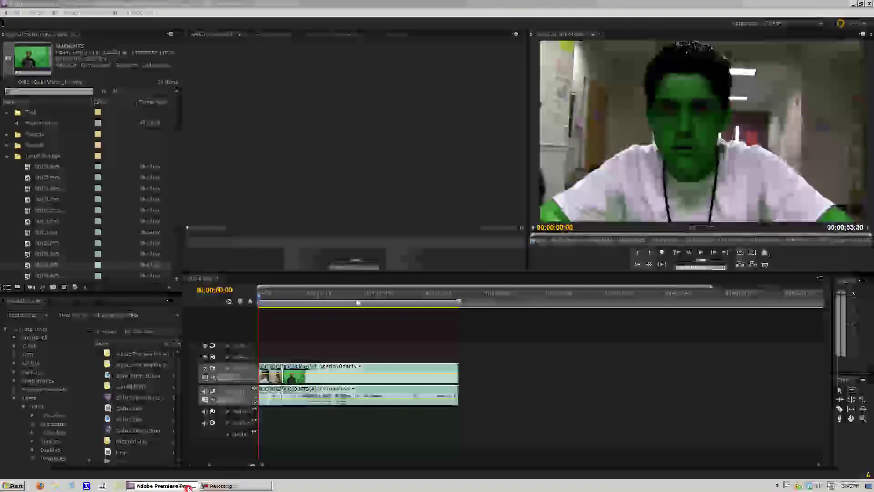
Step: Minimize Premiere and open the exported 00035 video from the desktop in Windows Media Player
left_click(188, 486)
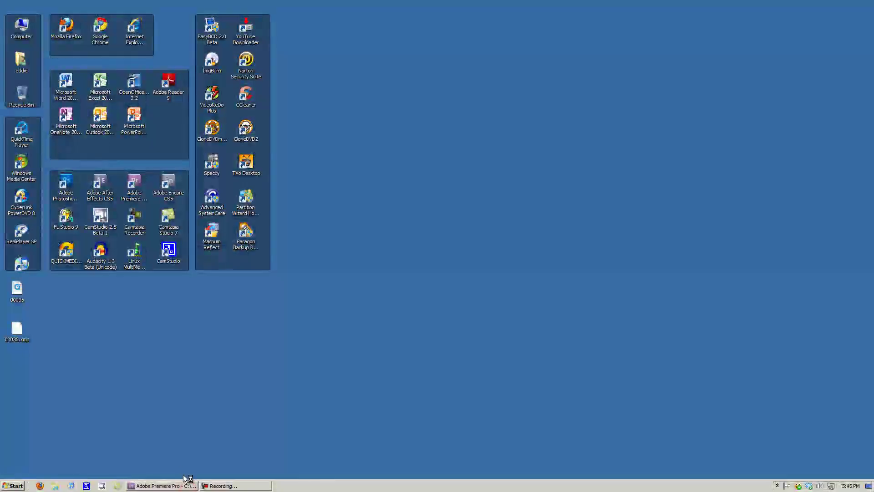
double_click(16, 291)
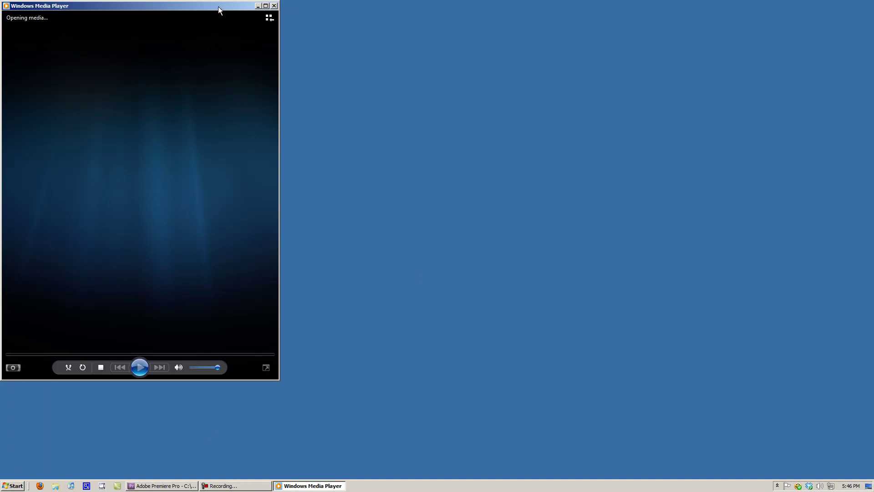
Step: Maximize the Windows Media Player window and turn the playback volume well down
left_click_drag(217, 6, 304, 25)
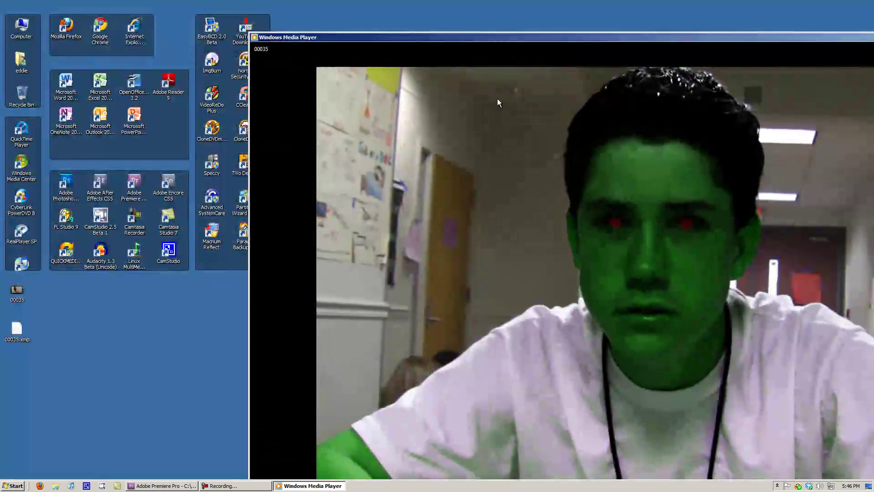
double_click(486, 38)
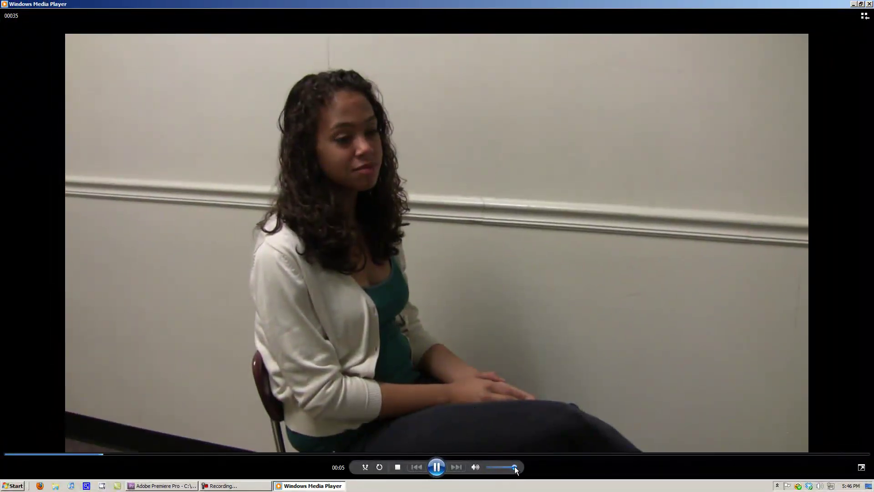
left_click_drag(515, 467, 500, 468)
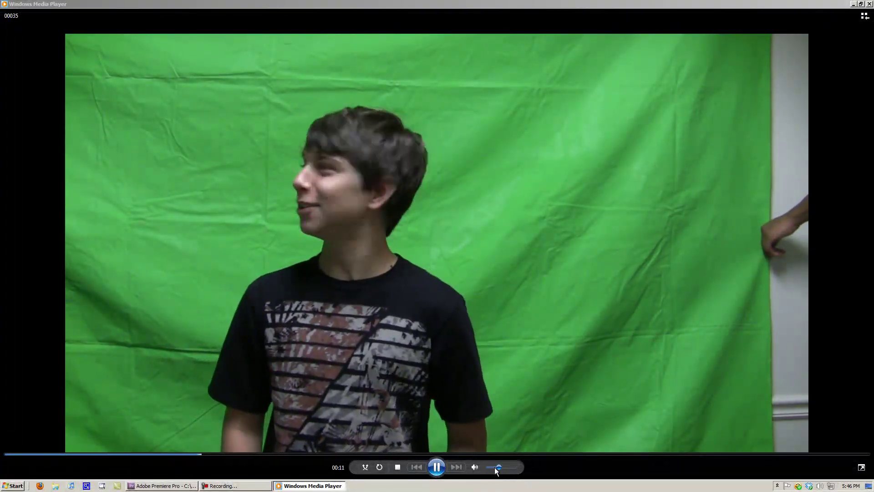
left_click_drag(499, 467, 490, 471)
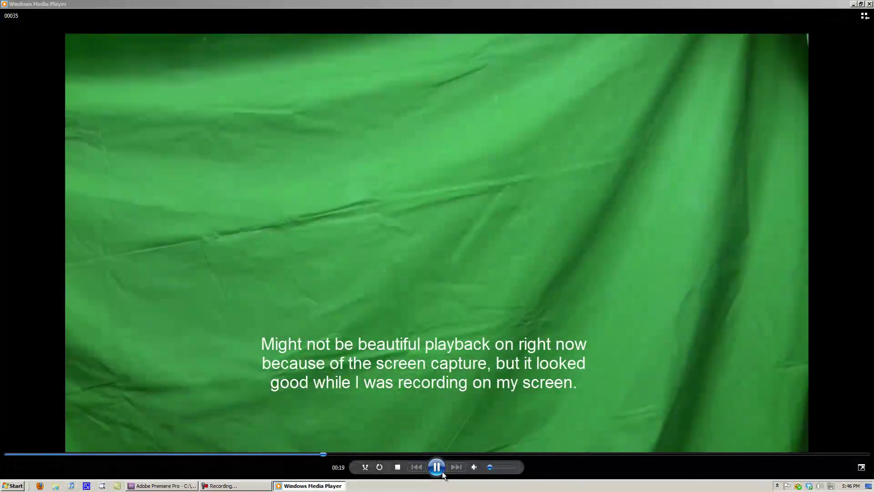
Step: Pause, rewind the video to 00:06, and resume playback full screen
left_click(439, 467)
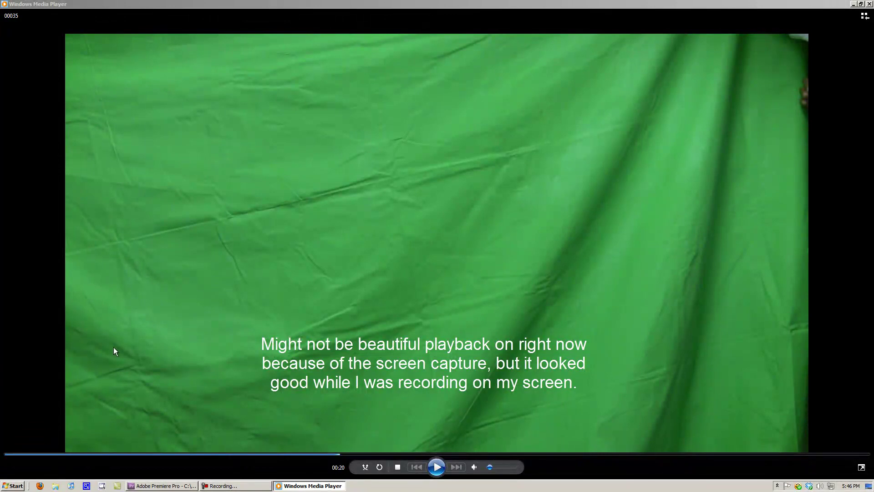
left_click_drag(336, 455, 133, 457)
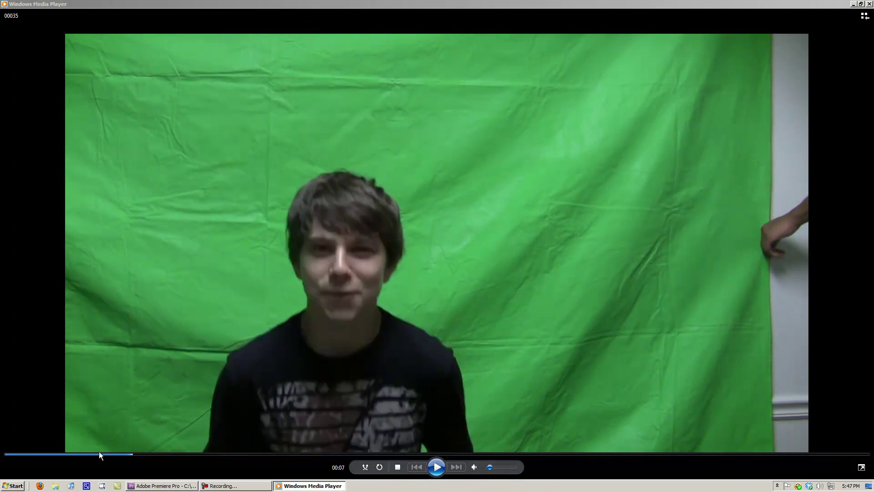
left_click(120, 454)
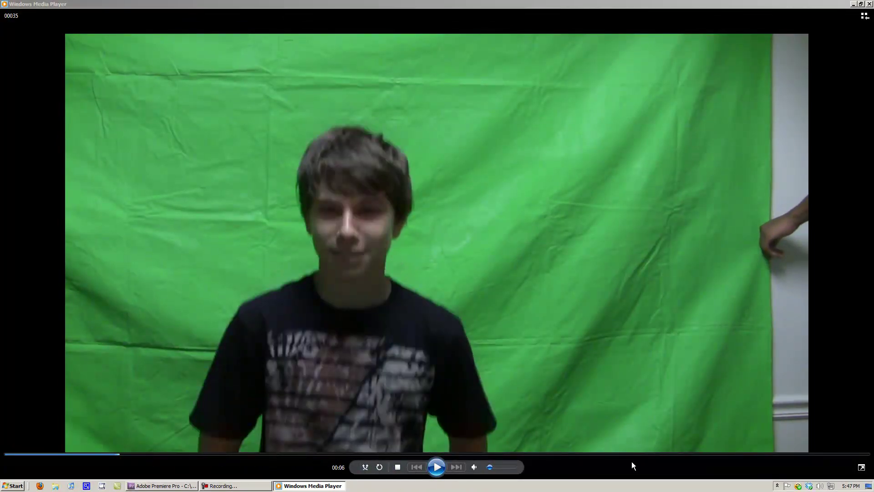
left_click(862, 467)
left_click(438, 476)
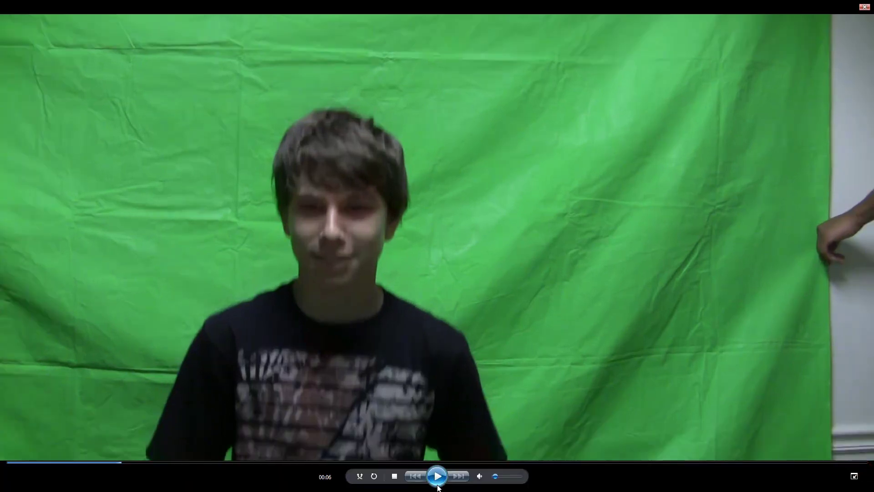